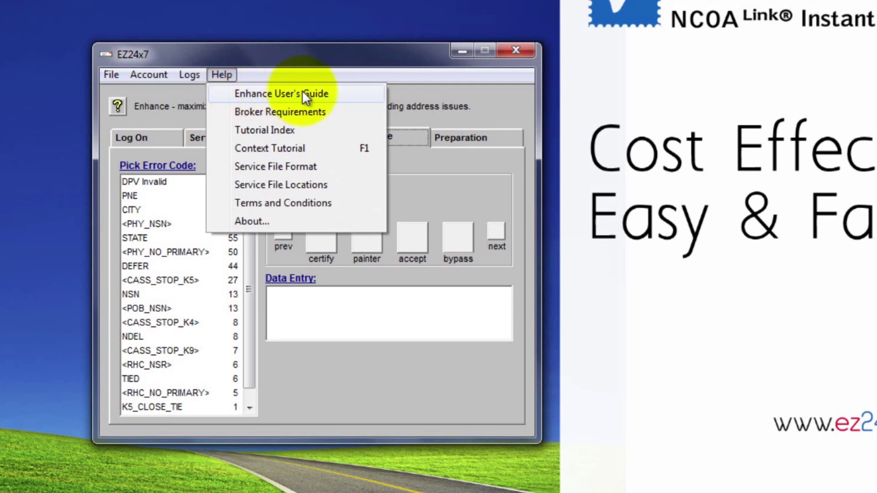
# Step: Open the newest serviced address list for enhancement and read the address list enhancement help
pyautogui.click(223, 74)
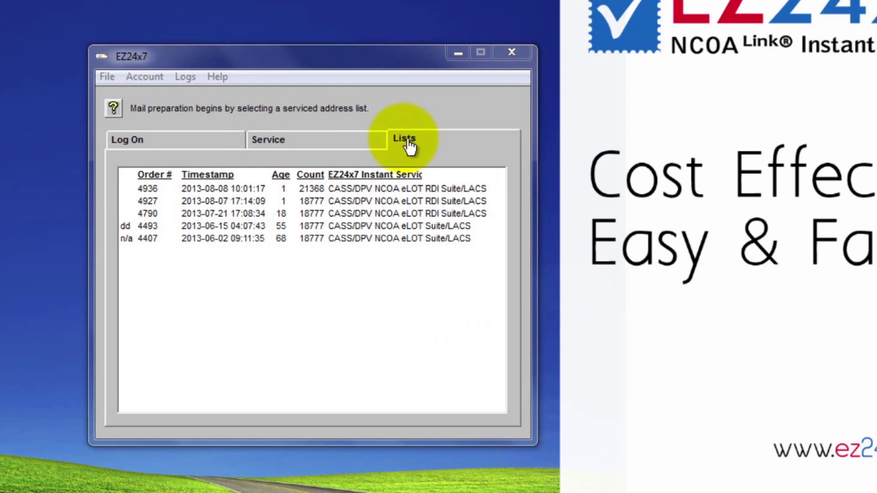
pyautogui.click(232, 189)
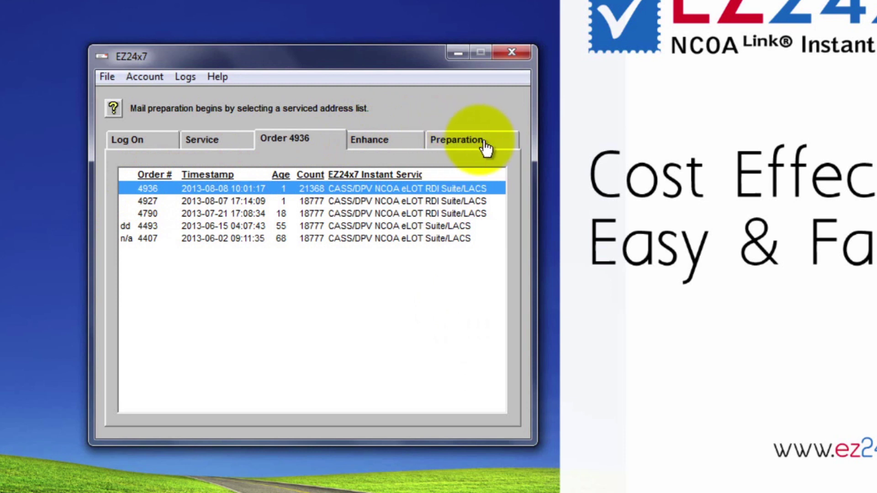
pyautogui.click(384, 142)
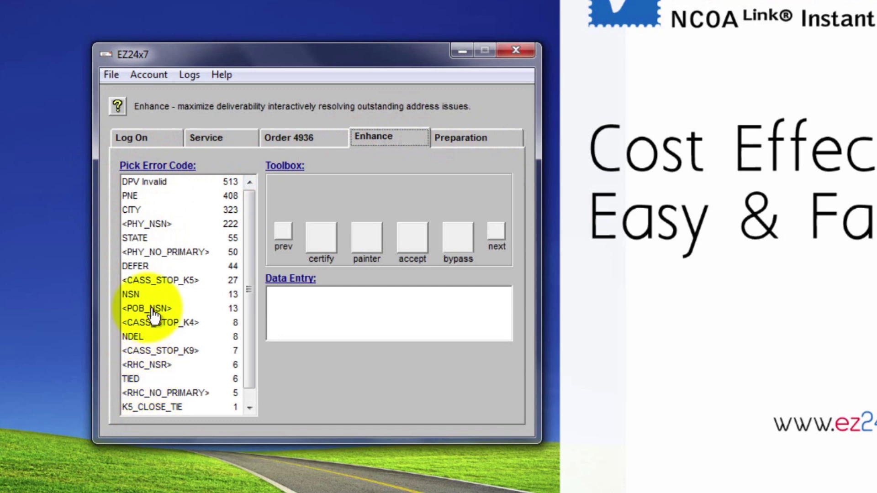
pyautogui.click(125, 110)
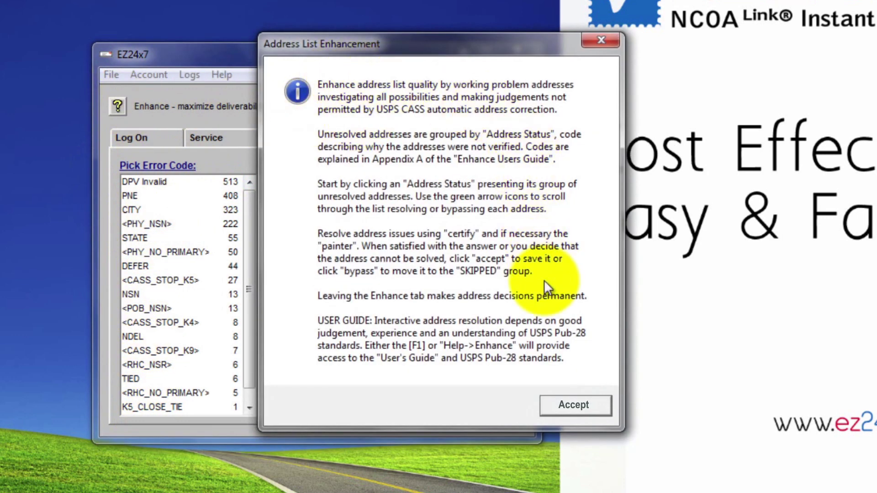
pyautogui.click(605, 408)
# Step: View the DPV Invalid and NDEL error groups and select the <PHY_NO_PRIMARY> group
pyautogui.click(170, 184)
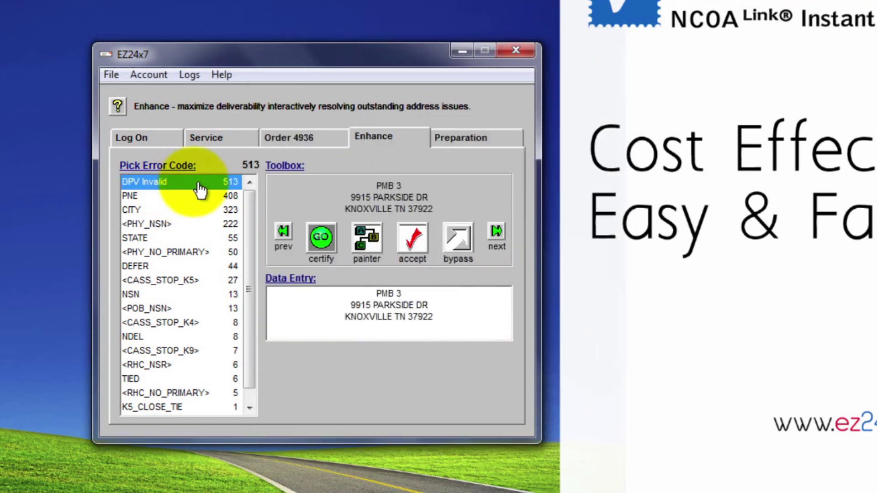
pyautogui.click(148, 340)
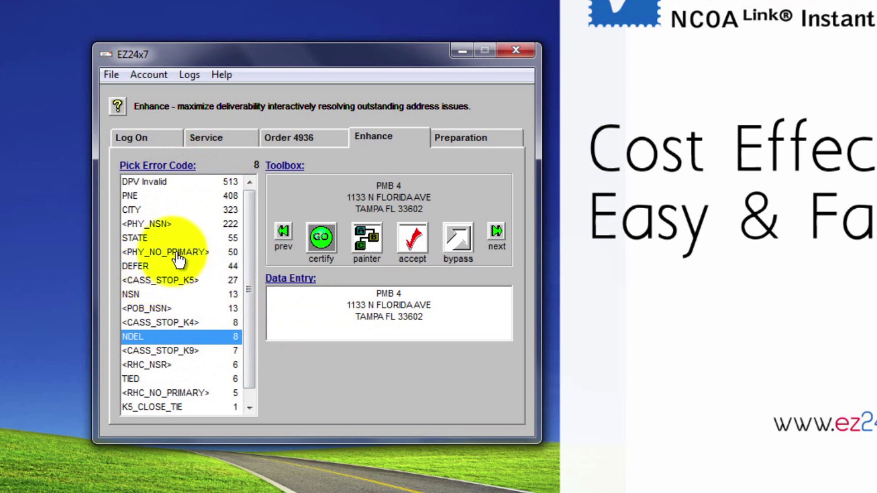
pyautogui.click(192, 253)
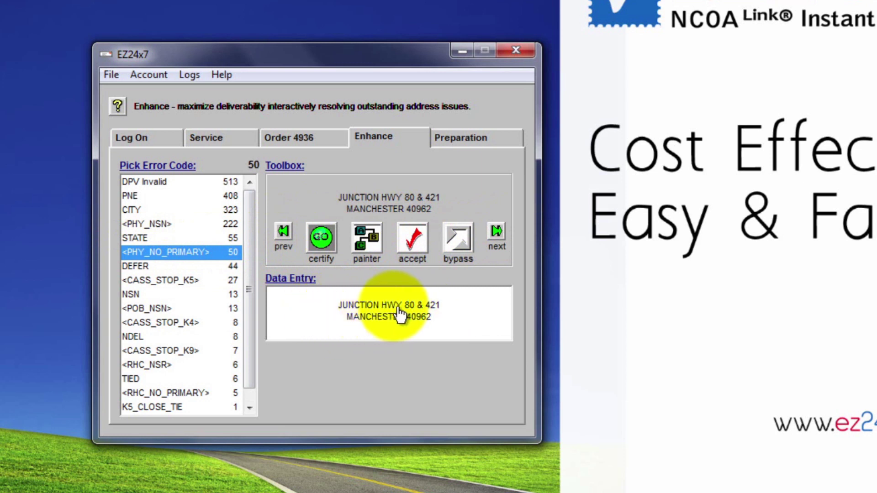
# Step: Try to certify and bypass the first <PHY_NO_PRIMARY> address, and advance to the next address in the group
pyautogui.click(330, 252)
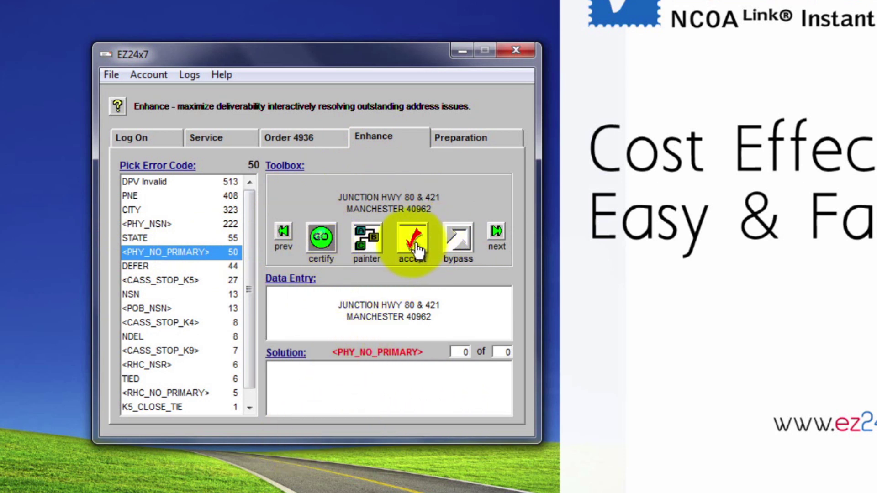
pyautogui.click(459, 239)
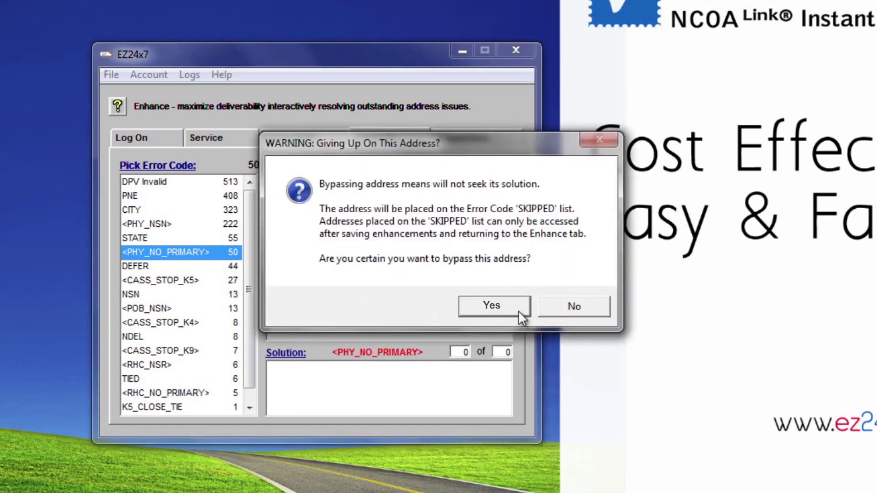
pyautogui.click(521, 316)
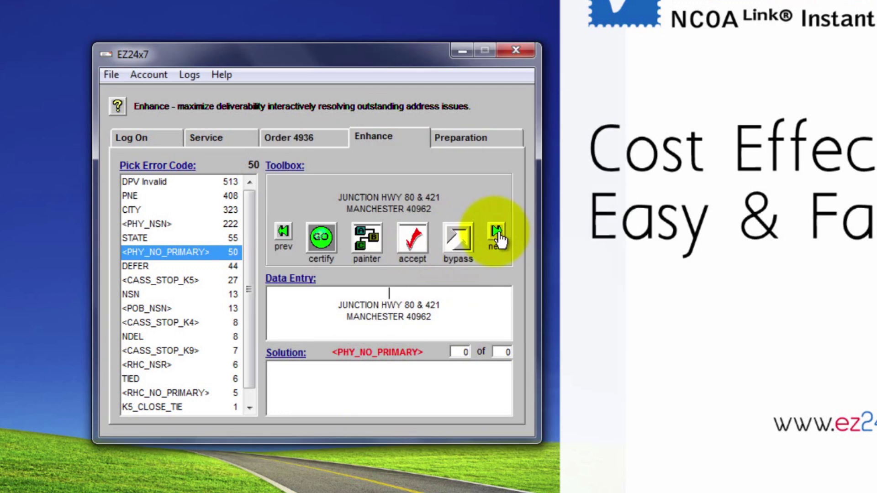
pyautogui.click(497, 233)
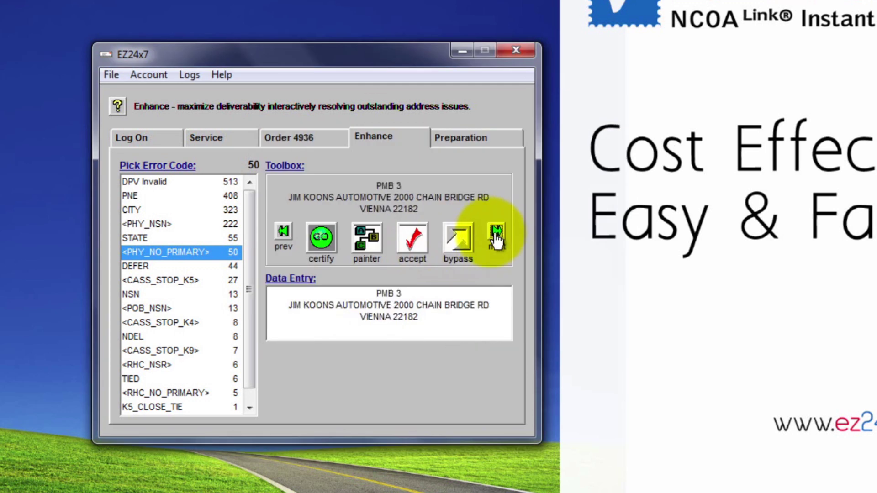
# Step: Open the address in the painter and read the help on Publication-28 standardization and on character primary numbers
pyautogui.click(375, 252)
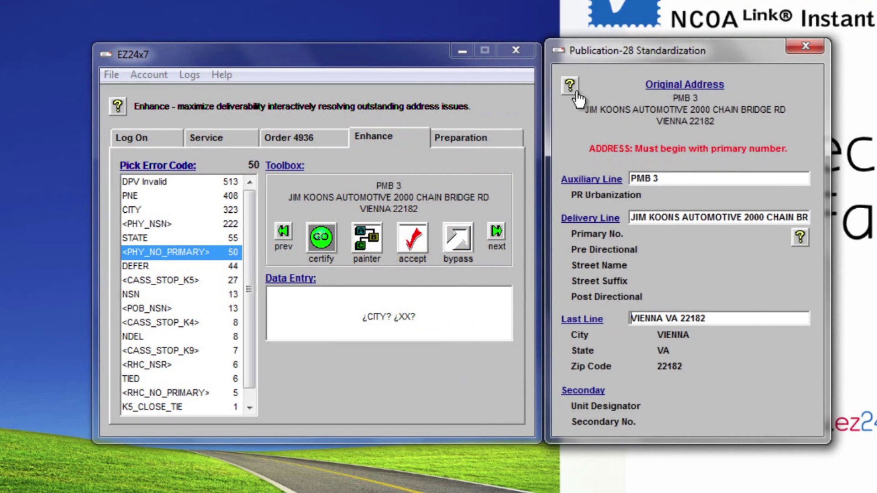
pyautogui.click(571, 86)
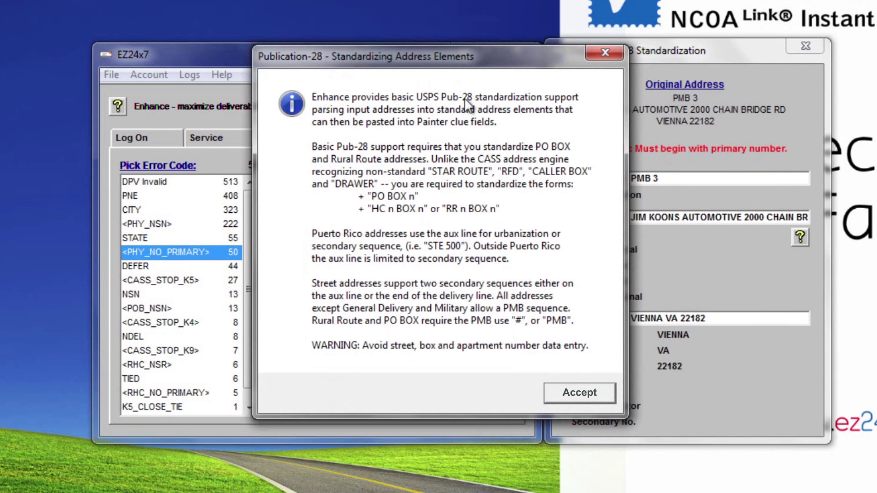
pyautogui.click(567, 393)
pyautogui.click(801, 238)
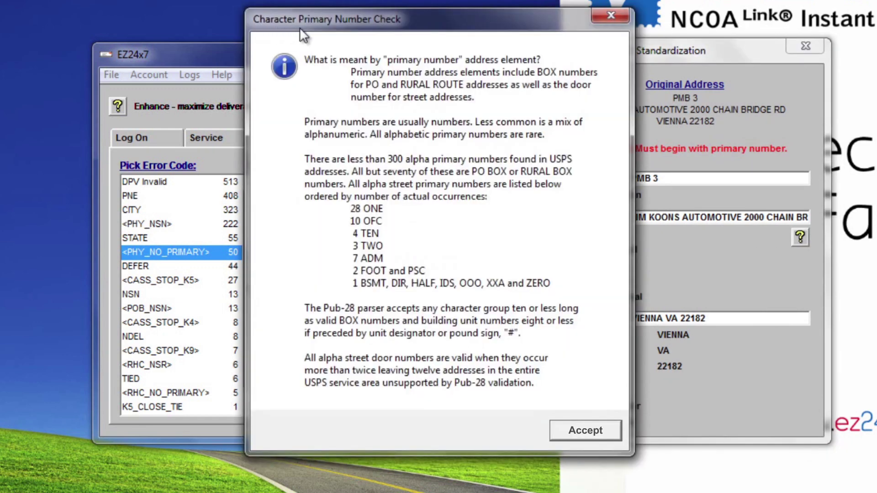
pyautogui.click(585, 430)
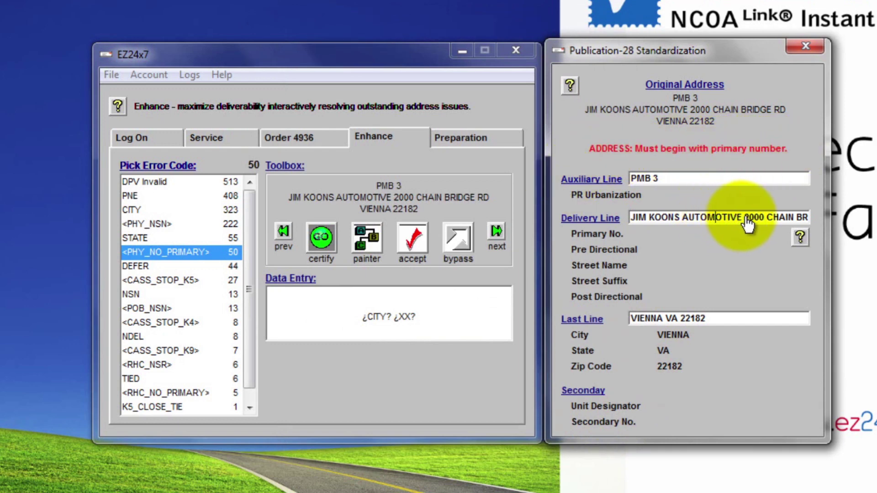
# Step: Remove the business name preceding the primary number from the delivery line and close the Publication-28 standardization
pyautogui.moveTo(744, 219); pyautogui.dragTo(623, 219)
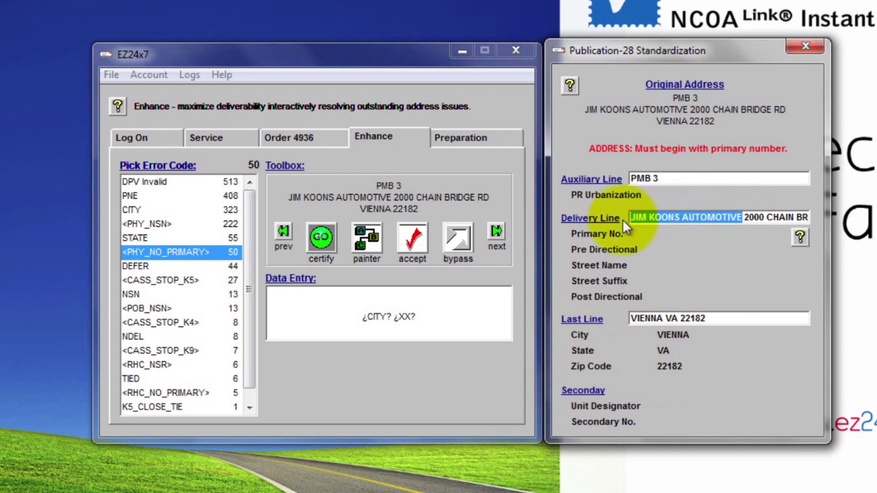
pyautogui.press('Delete')
pyautogui.press('Return')
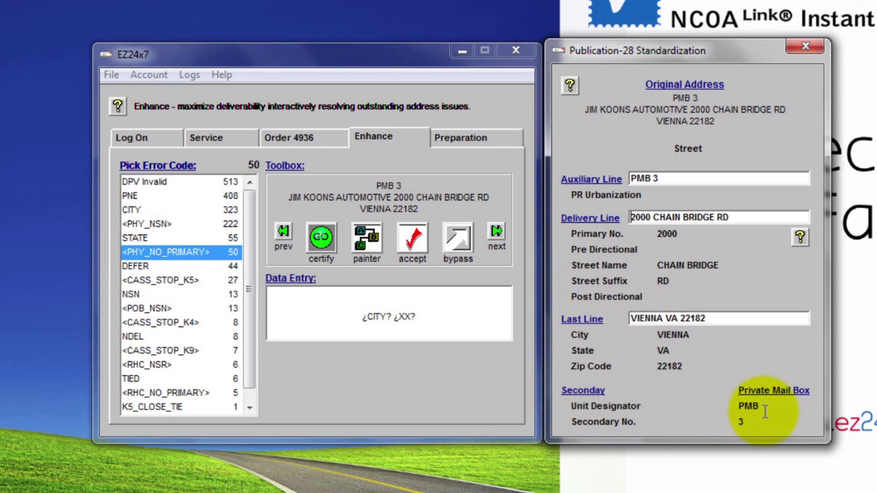
pyautogui.click(807, 45)
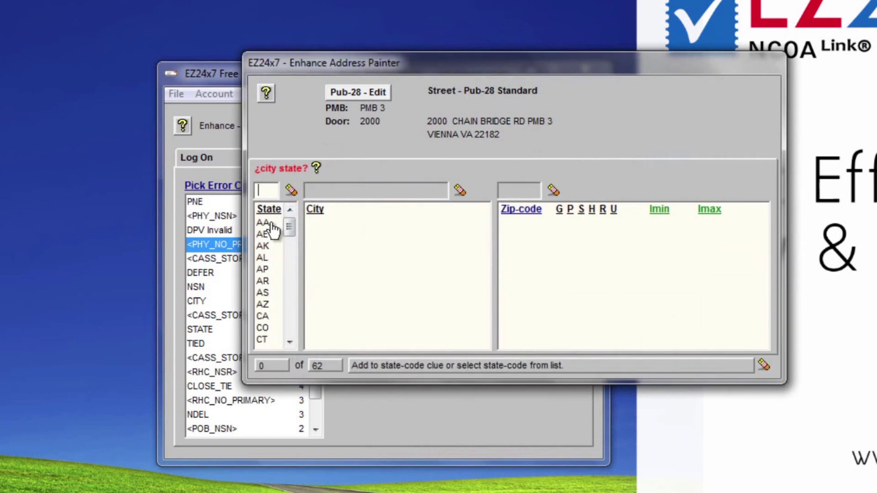
# Step: Enter state clue VA, certify the painted address, and reopen the address in the painter
pyautogui.write('VA')
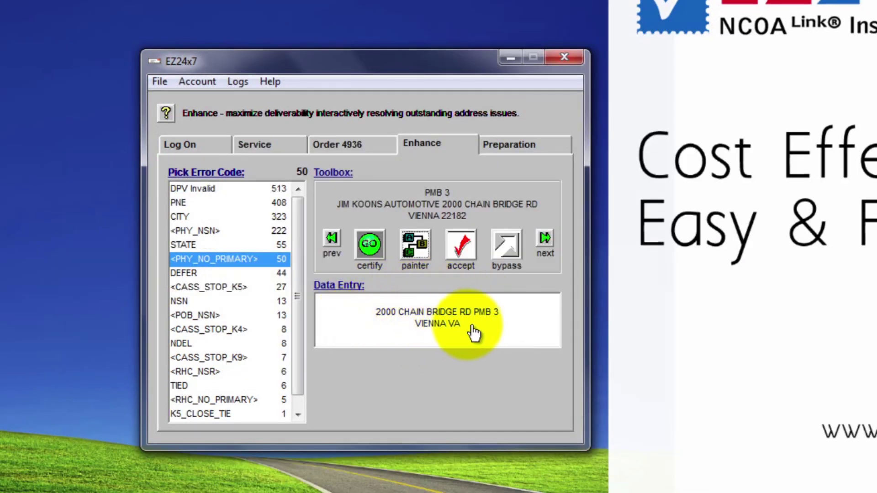
pyautogui.click(374, 246)
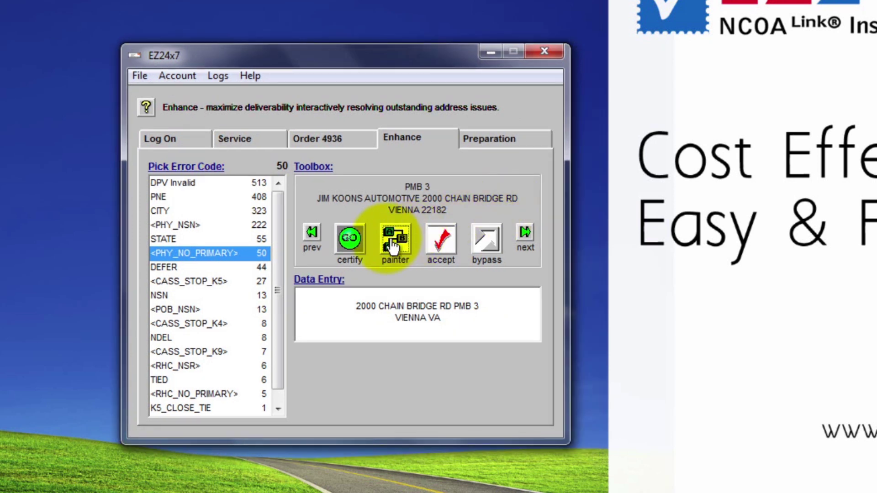
pyautogui.click(394, 242)
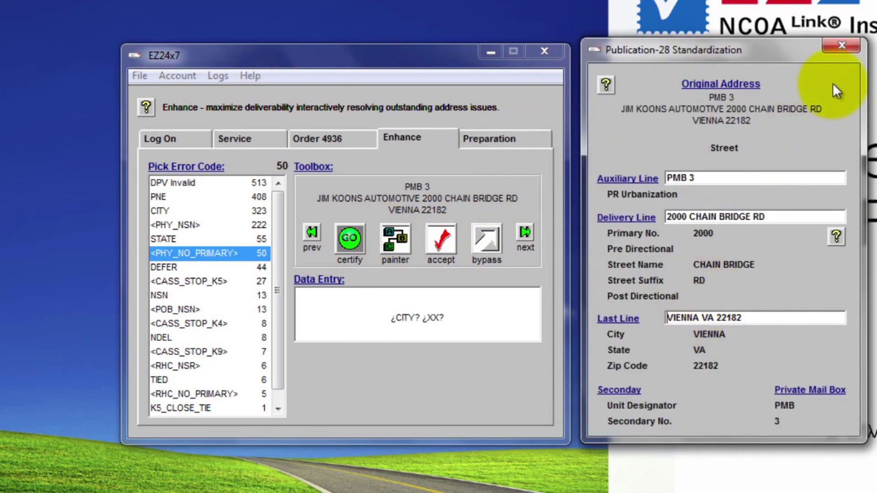
pyautogui.click(842, 45)
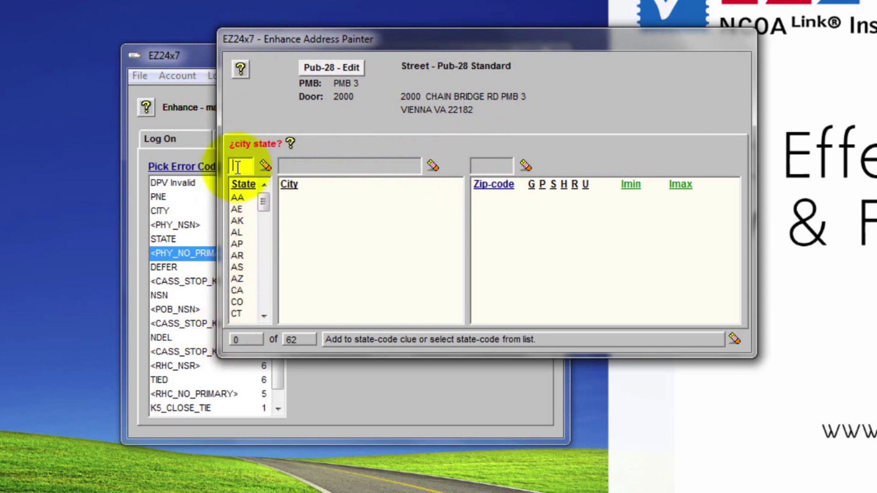
# Step: Search the painter with state clue VA and city clue VIENNA, and clear the city clue
pyautogui.write('VA')
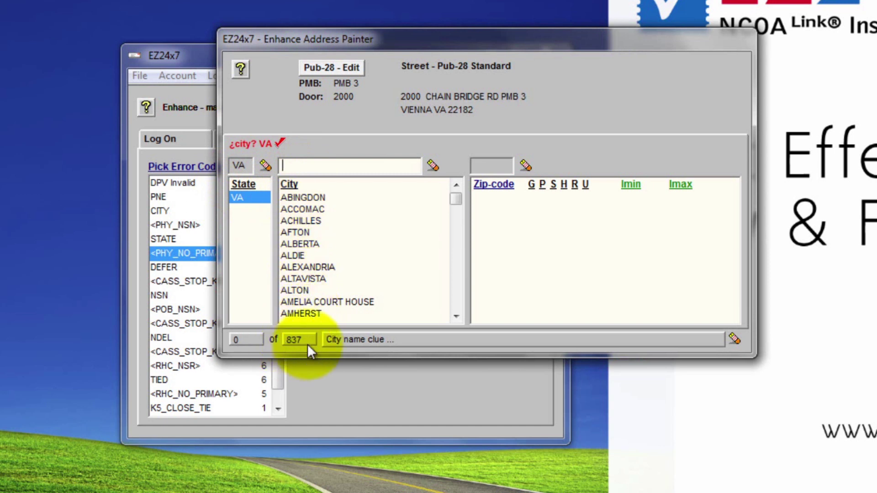
pyautogui.write('VIENNA')
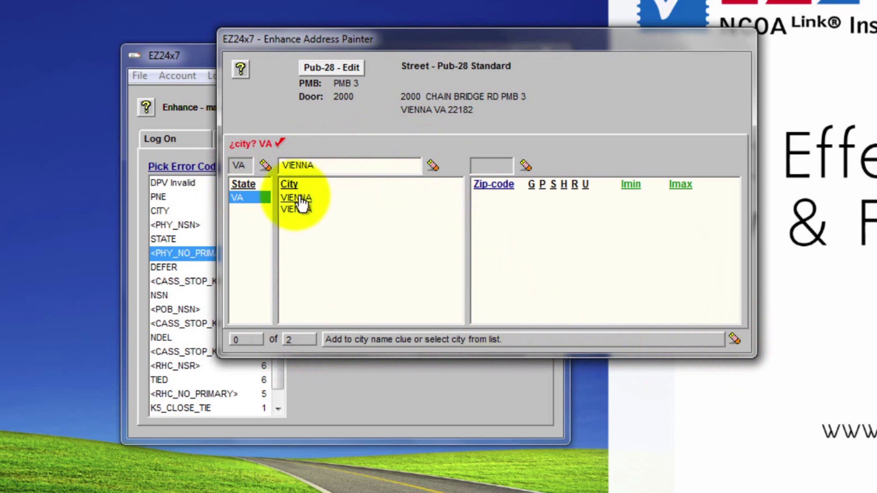
pyautogui.click(433, 166)
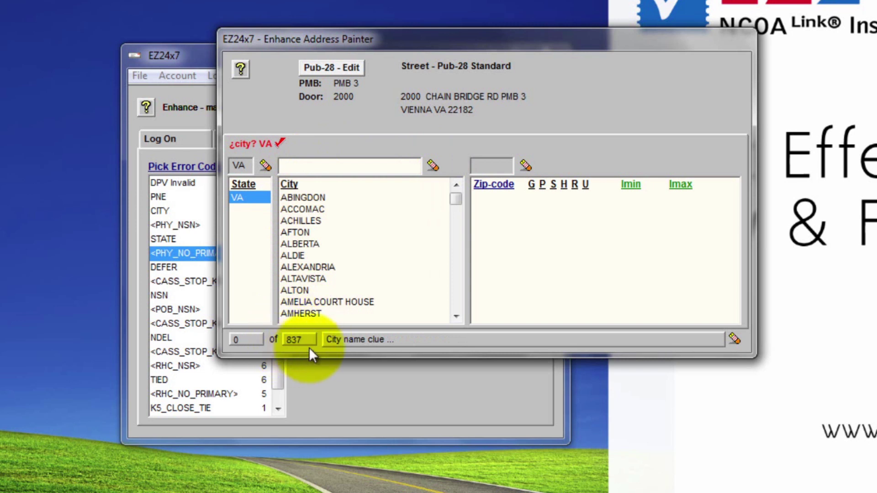
# Step: Try the misspelled city clue VEI and shorten it to VE
pyautogui.click(297, 169)
pyautogui.write('VE')
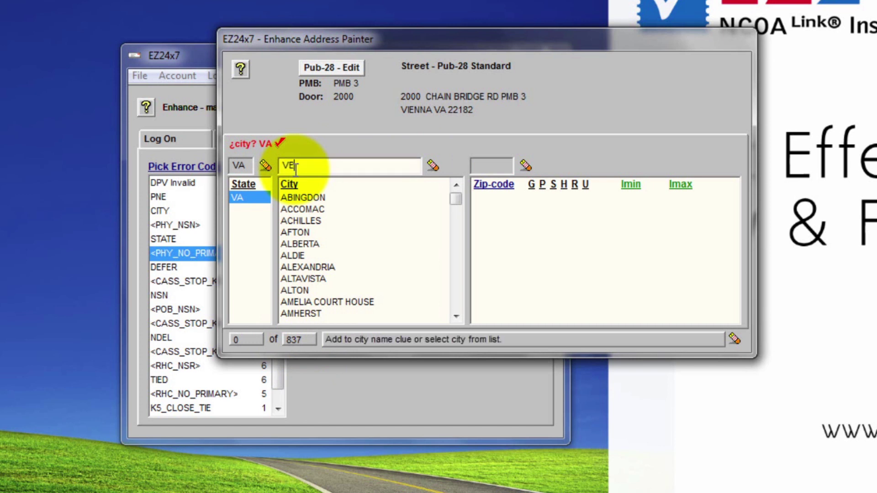
pyautogui.write('I')
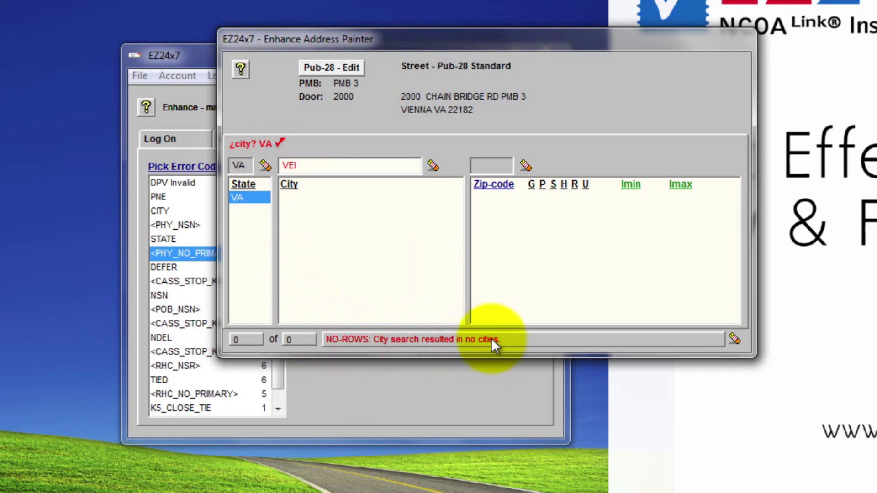
pyautogui.press('BackSpace')
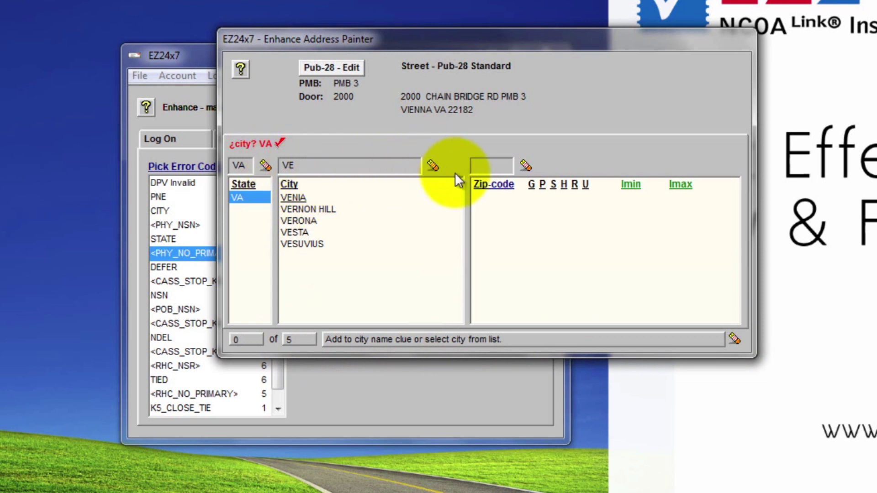
# Step: Reset all painter clues, enter state VA and city VIENNA, and select the first VIENNA in the city list
pyautogui.click(735, 340)
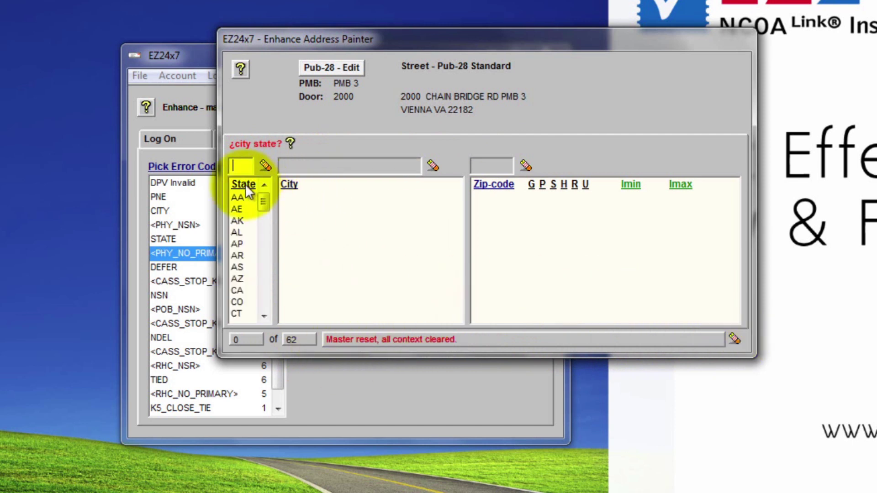
pyautogui.click(241, 166)
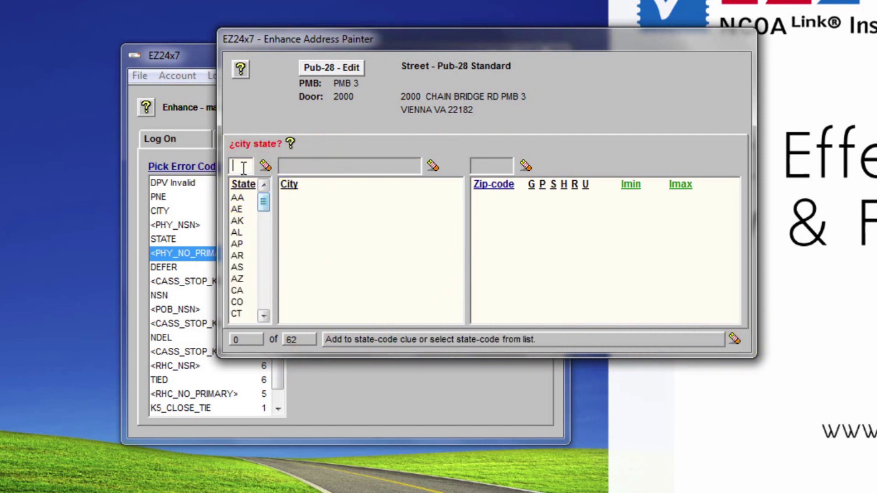
pyautogui.write('VA')
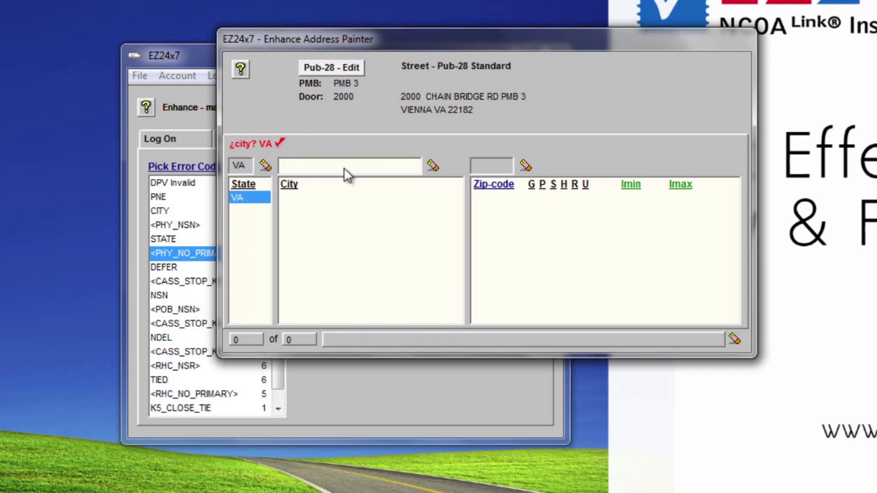
pyautogui.write('VIENNA')
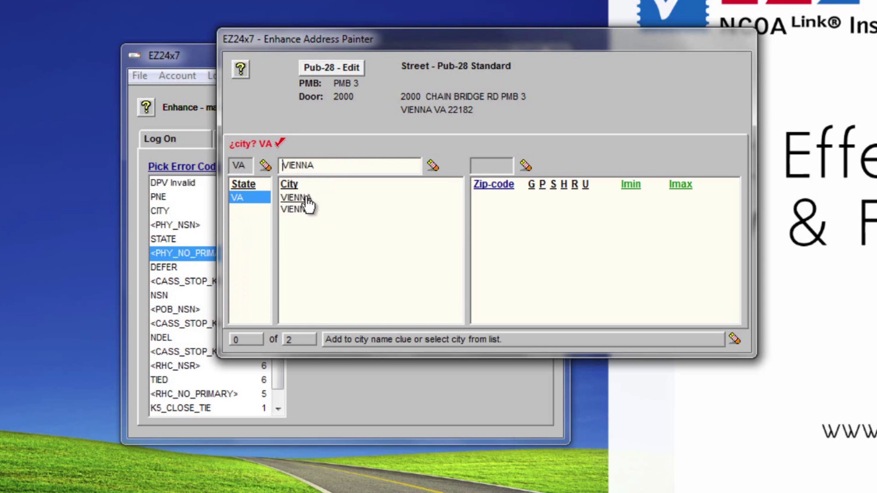
pyautogui.click(309, 201)
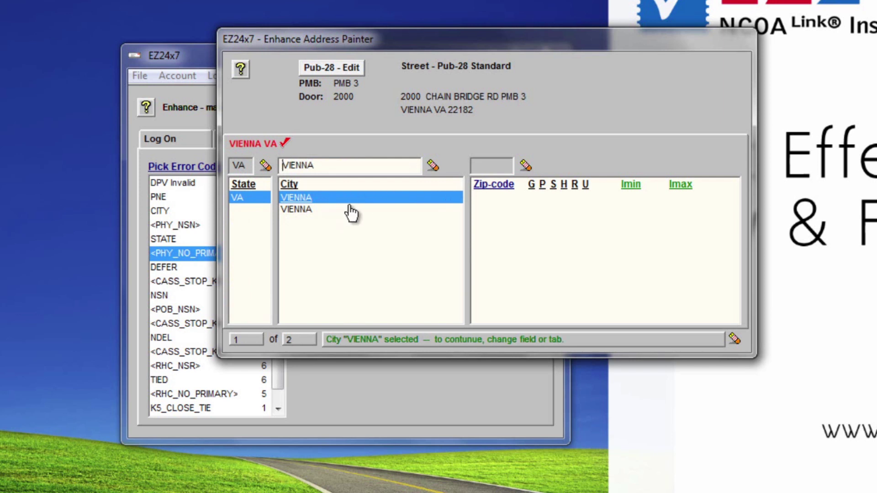
# Step: List the zip codes for the selected city and select 22027
pyautogui.click(488, 186)
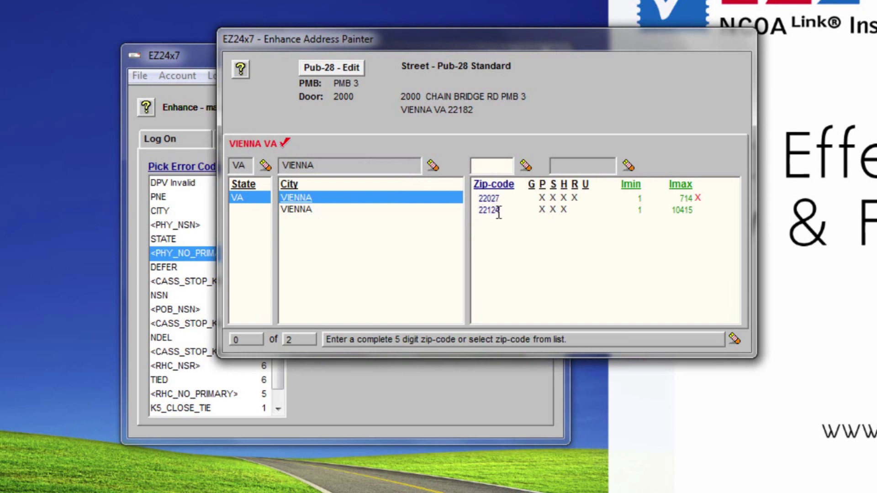
pyautogui.click(492, 201)
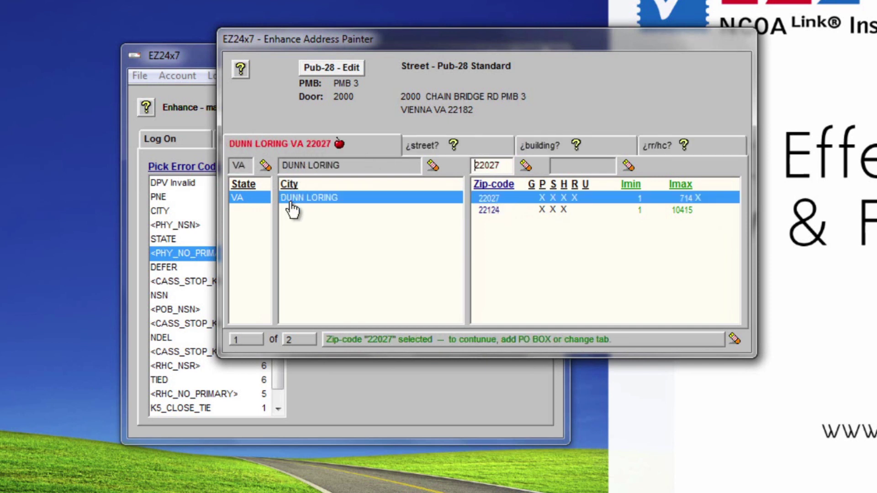
# Step: View the zip-code analysis for 22027, clear that zip code, and select the second VIENNA in the city list
pyautogui.doubleClick(500, 204)
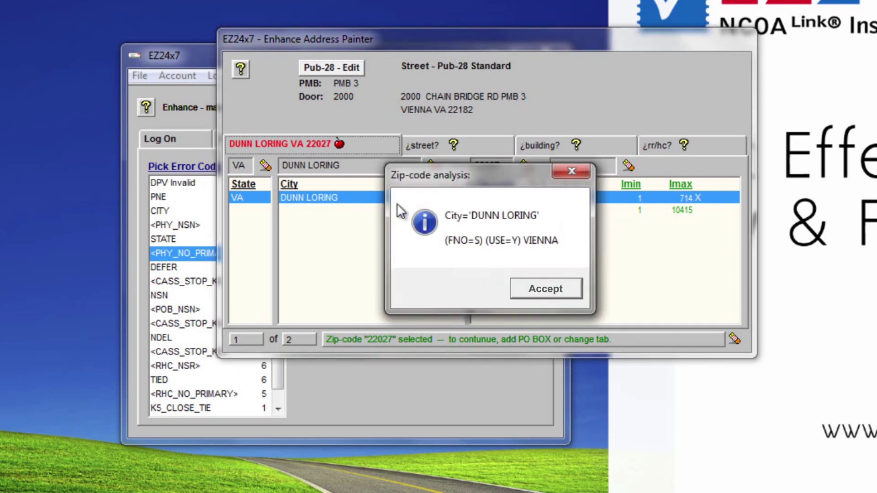
pyautogui.click(578, 292)
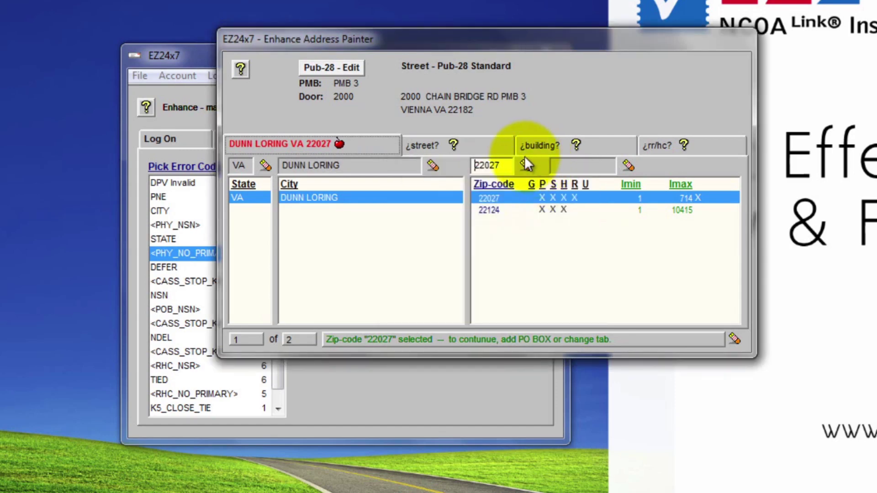
pyautogui.click(528, 167)
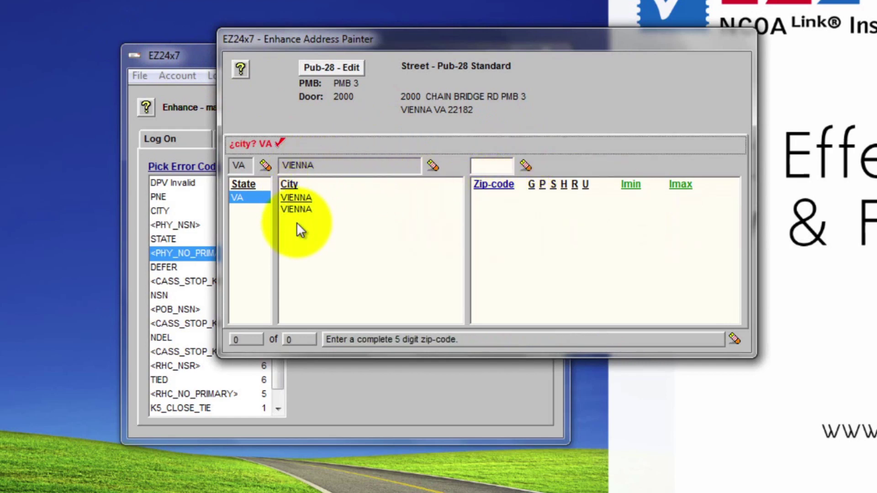
pyautogui.click(299, 210)
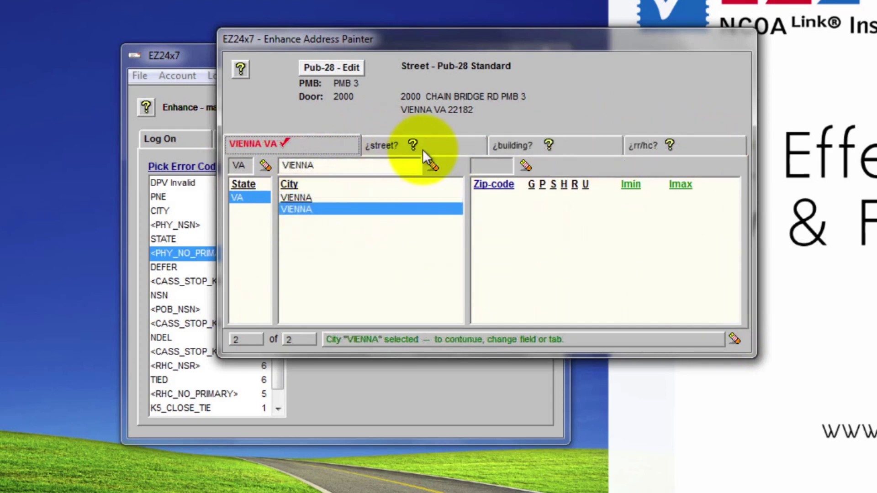
# Step: Search the streets of VIENNA VA 22181 with the street name clue CHAIN
pyautogui.click(406, 141)
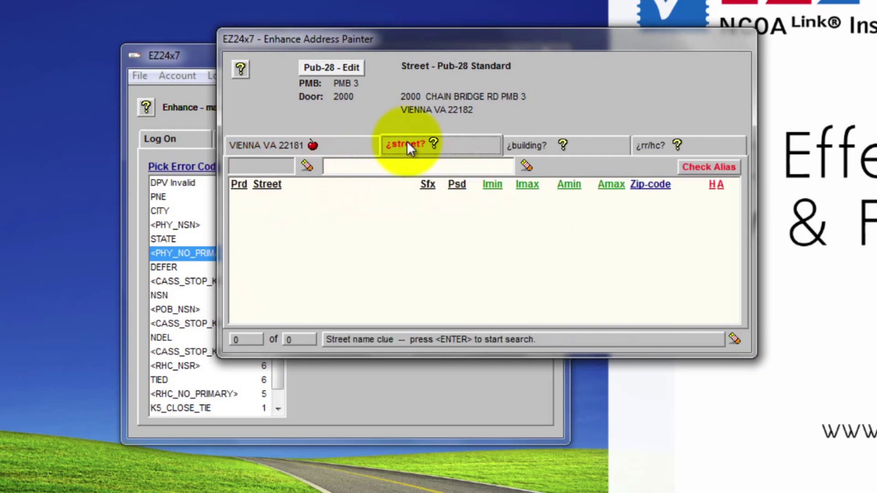
pyautogui.write('chain')
pyautogui.press('Return')
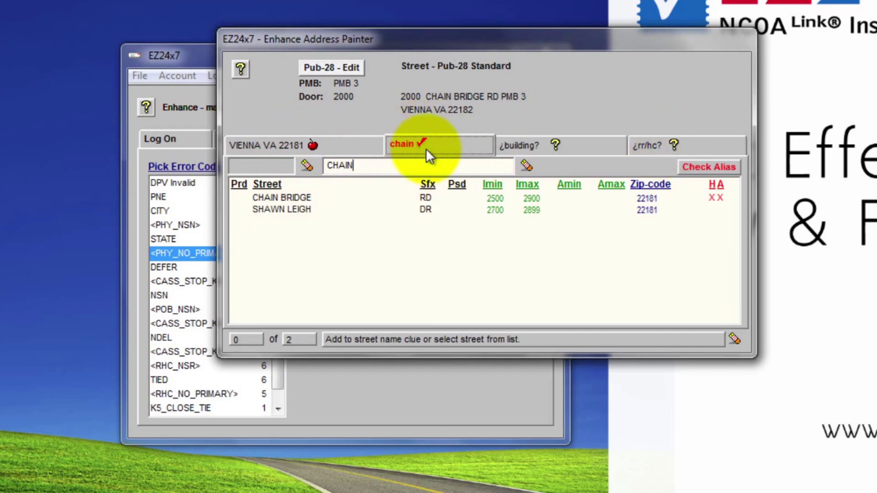
# Step: Switch the VIENNA zip code to 22185 and show its empty street search
pyautogui.click(315, 145)
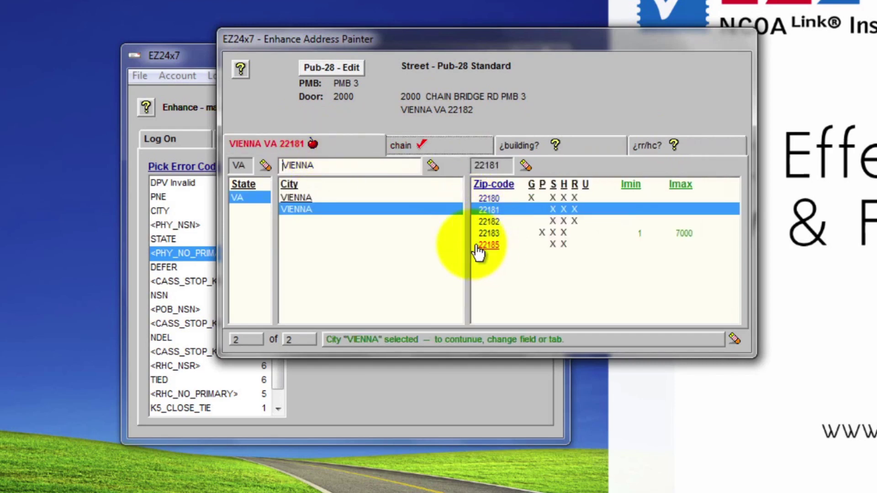
pyautogui.click(494, 247)
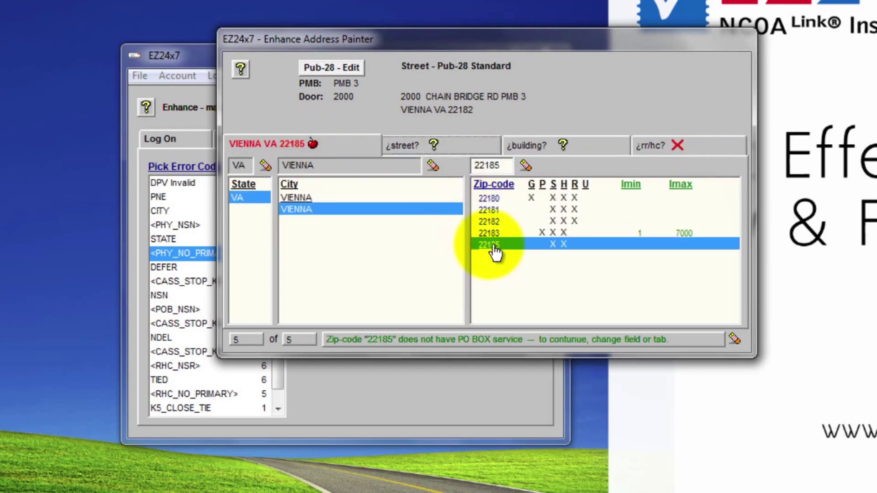
pyautogui.click(451, 140)
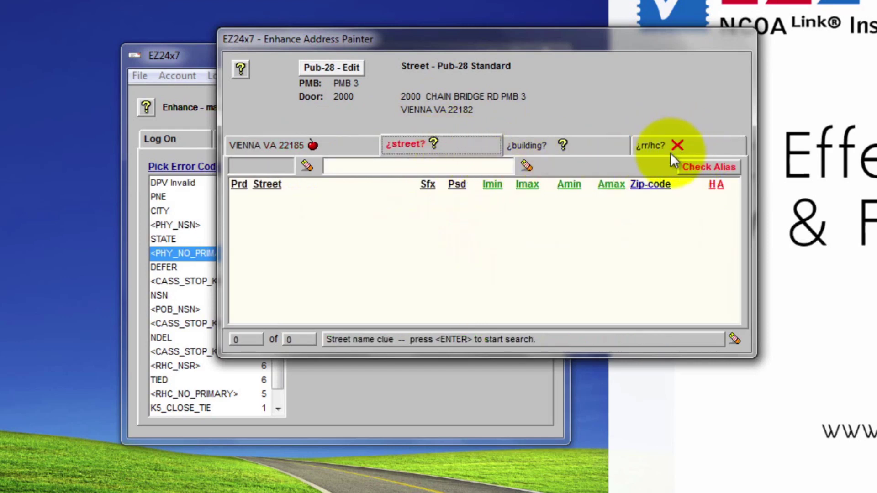
# Step: Reopen the zip-code list, view the zip-code analysis for 22185, and clear the zip code
pyautogui.click(312, 145)
pyautogui.press('Tab')
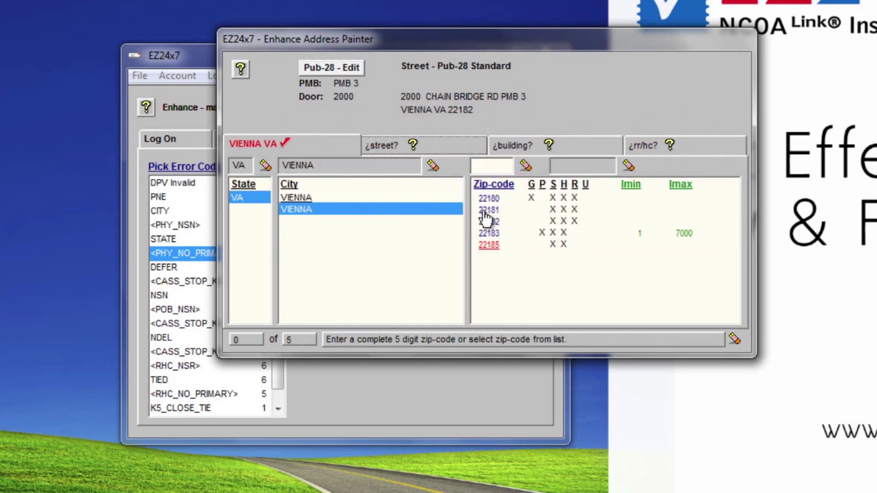
pyautogui.click(496, 248)
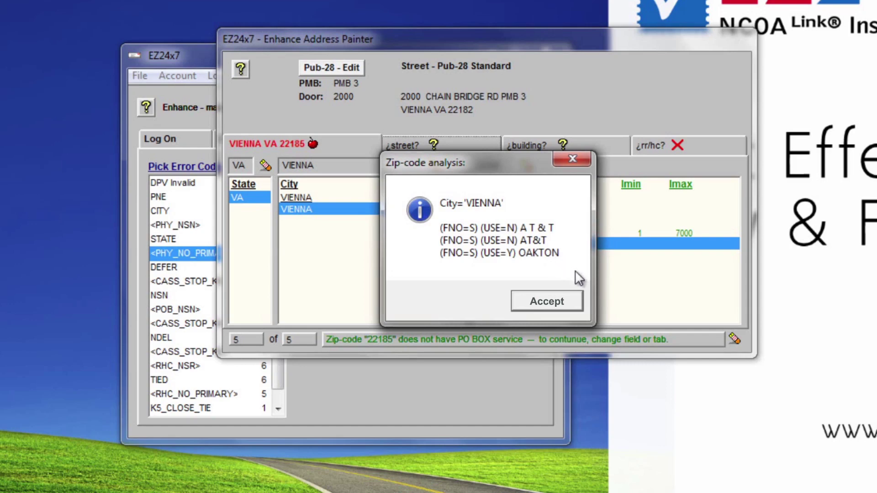
pyautogui.click(579, 300)
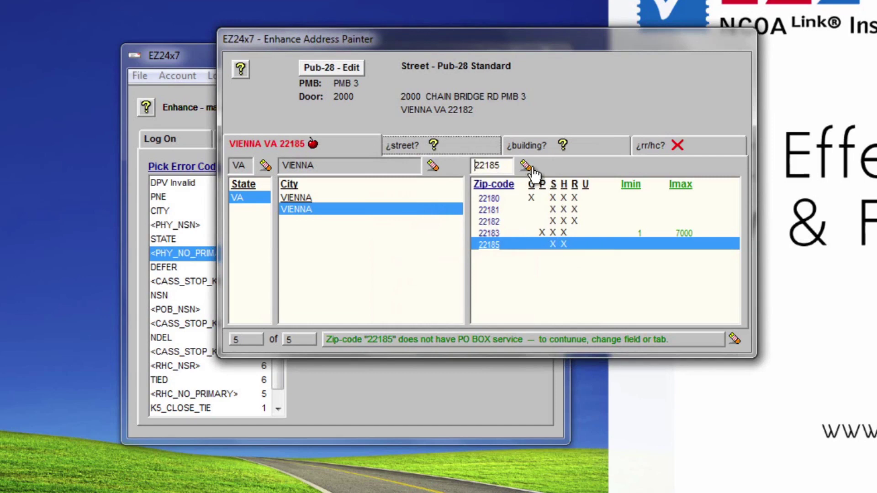
pyautogui.click(533, 170)
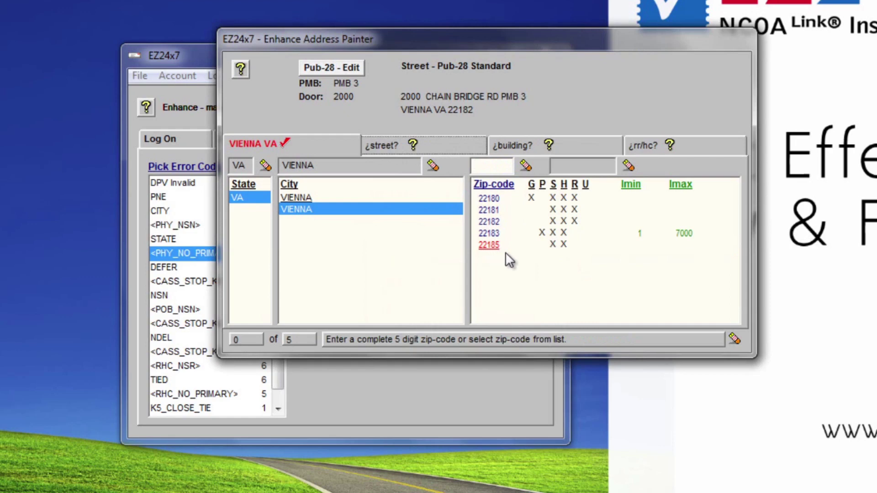
# Step: Replace the street name clue CHAIN BRIDGE with CH% and search all VIENNA VA streets
pyautogui.click(406, 142)
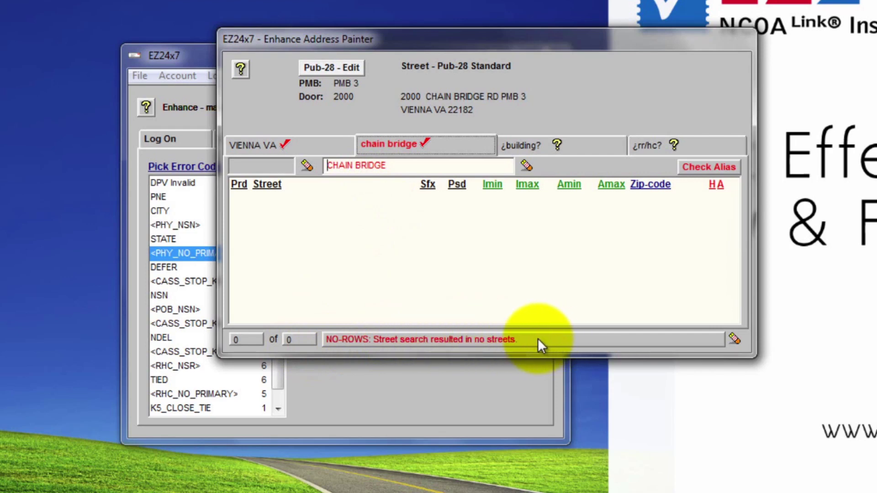
pyautogui.click(526, 165)
pyautogui.write('CH')
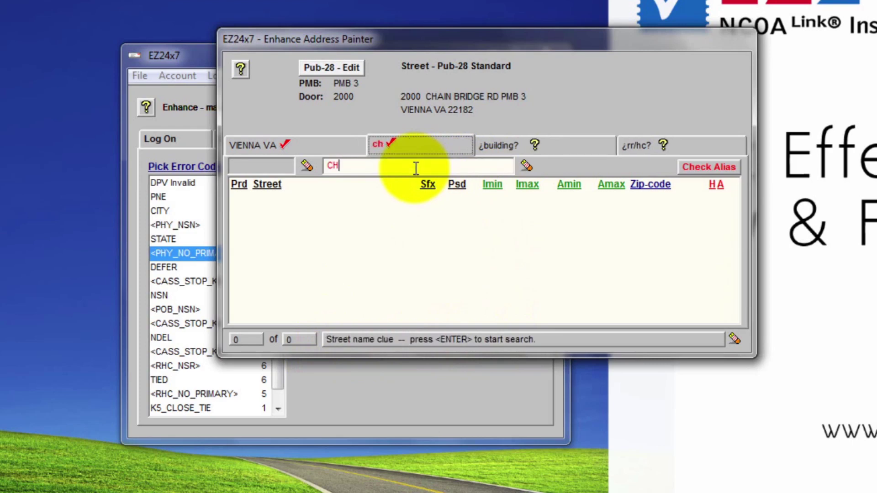
pyautogui.press('Return')
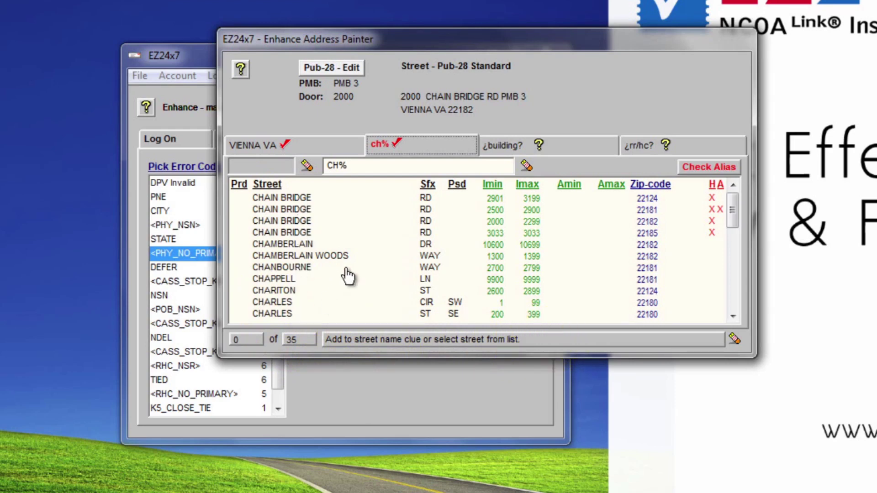
# Step: Verify the record's door number against the CH% street list, accepting the large row count
pyautogui.click(264, 166)
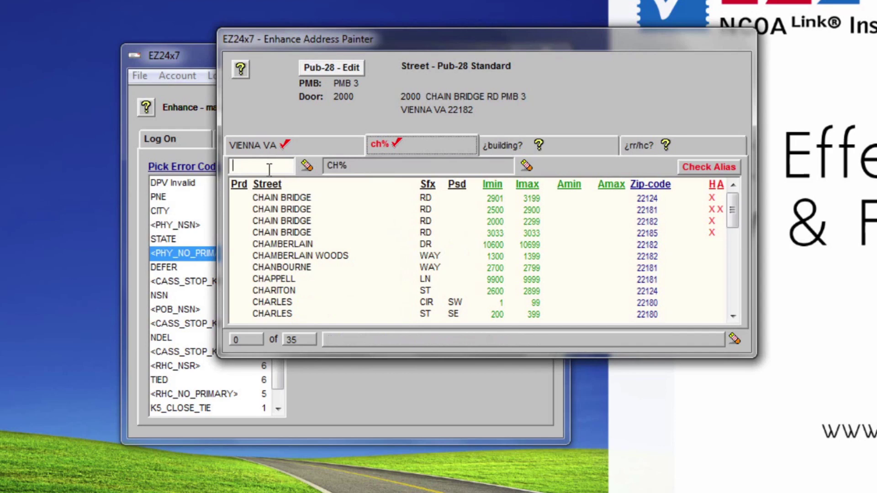
pyautogui.write('2000')
pyautogui.press('Return')
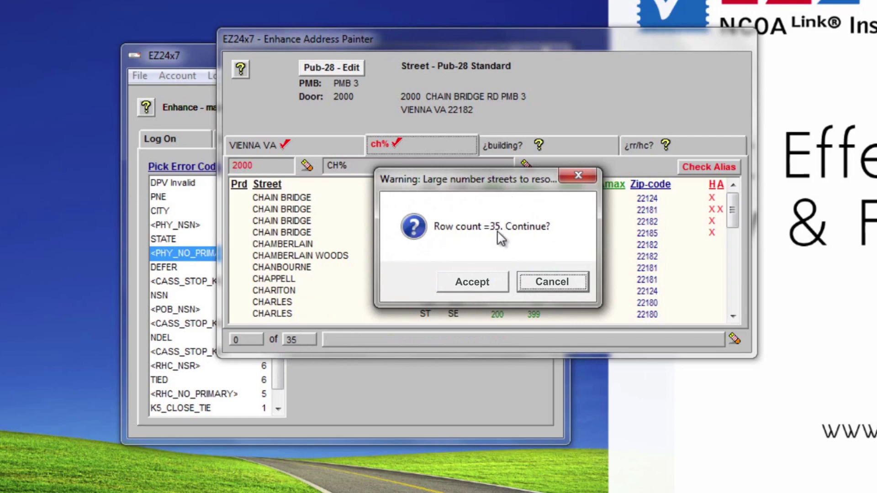
pyautogui.click(500, 281)
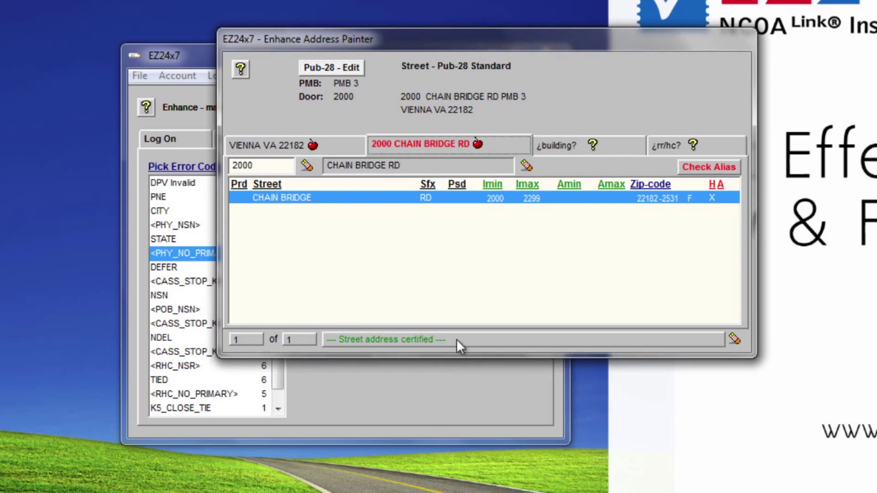
# Step: Clear the door number and list the CH% streets again
pyautogui.doubleClick(242, 165)
pyautogui.write('ch%')
pyautogui.press('Return')
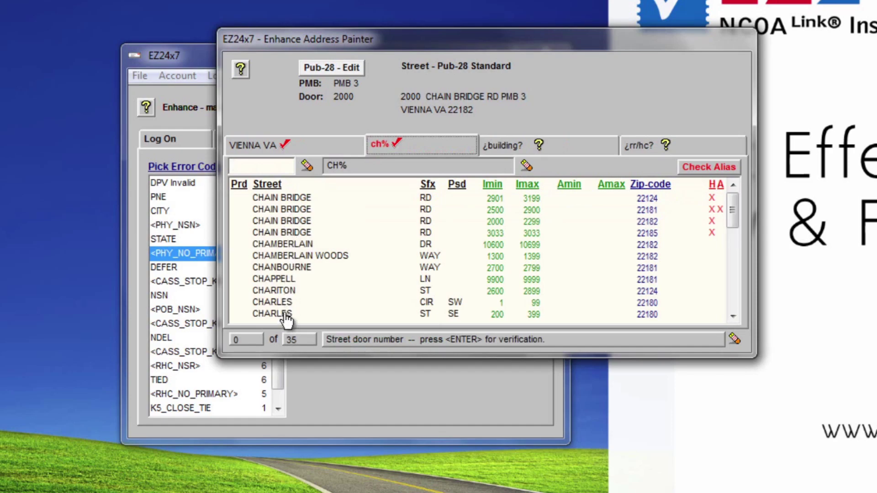
# Step: Try several CH% streets in the data entry, including CHARLES and CHAMBERLAIN, and finish with CHAIN BRIDGE RD in zip code 22182
pyautogui.click(277, 302)
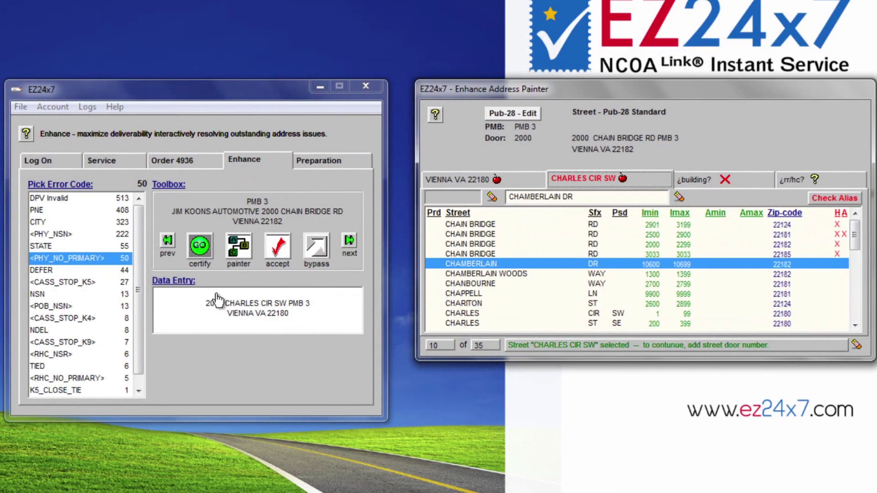
pyautogui.press('Return')
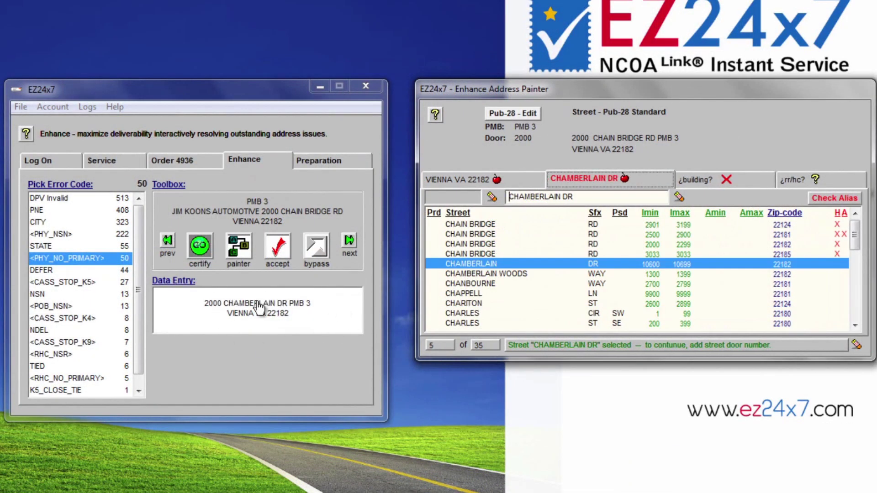
pyautogui.click(476, 237)
pyautogui.press('Return')
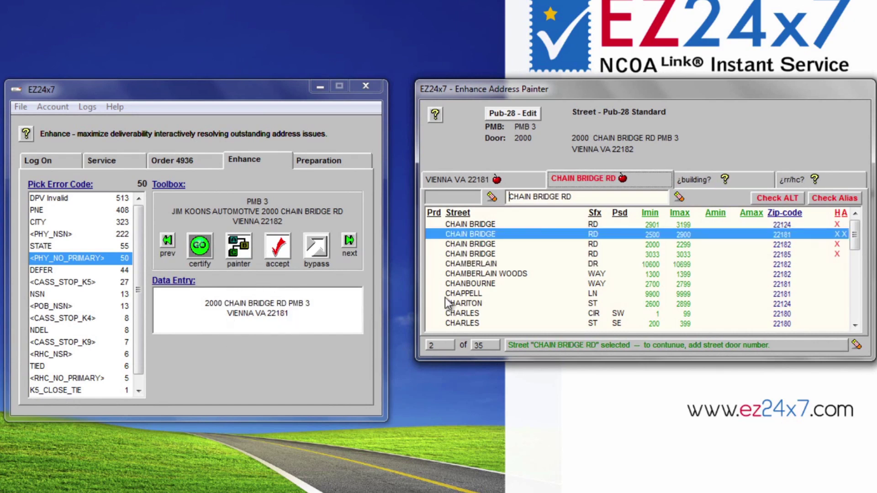
pyautogui.click(470, 326)
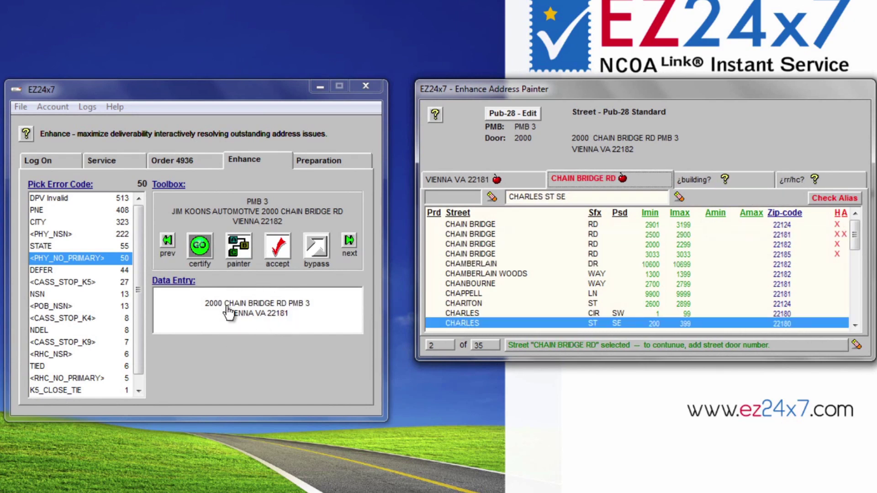
pyautogui.press('Return')
pyautogui.click(470, 244)
pyautogui.press('Return')
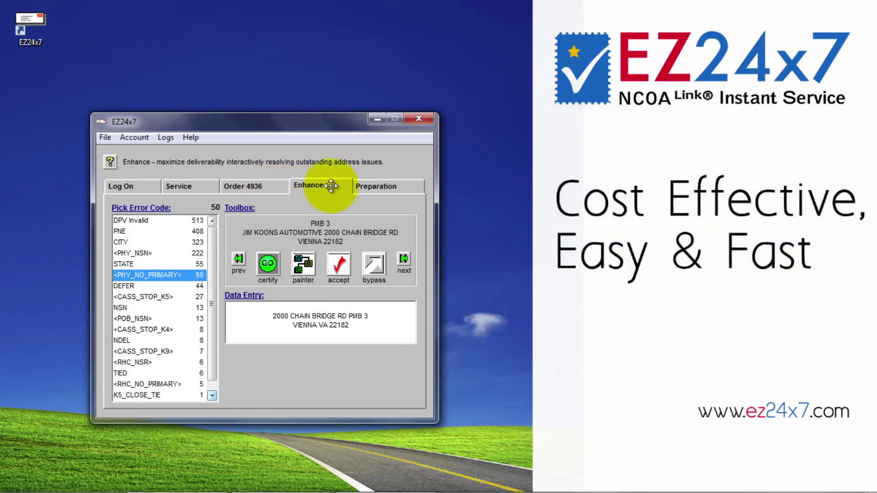
# Step: Certify the rebuilt VIENNA address in the data entry and accept its solution
pyautogui.click(272, 260)
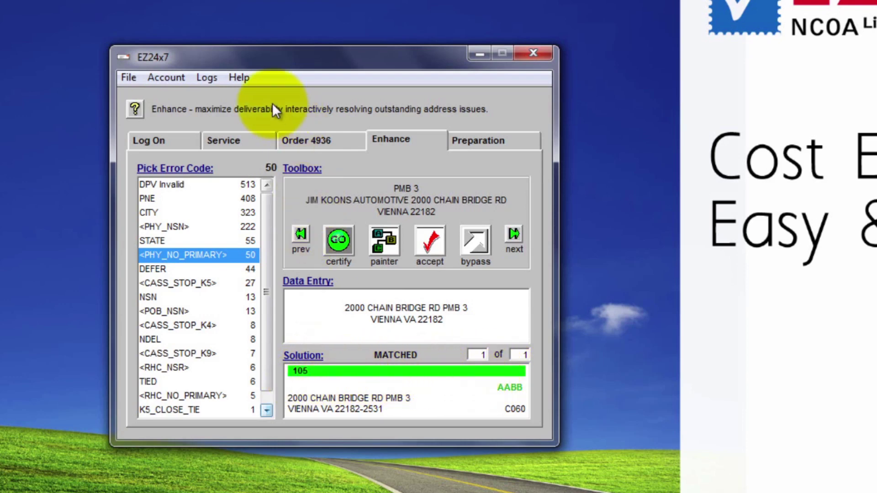
pyautogui.click(237, 77)
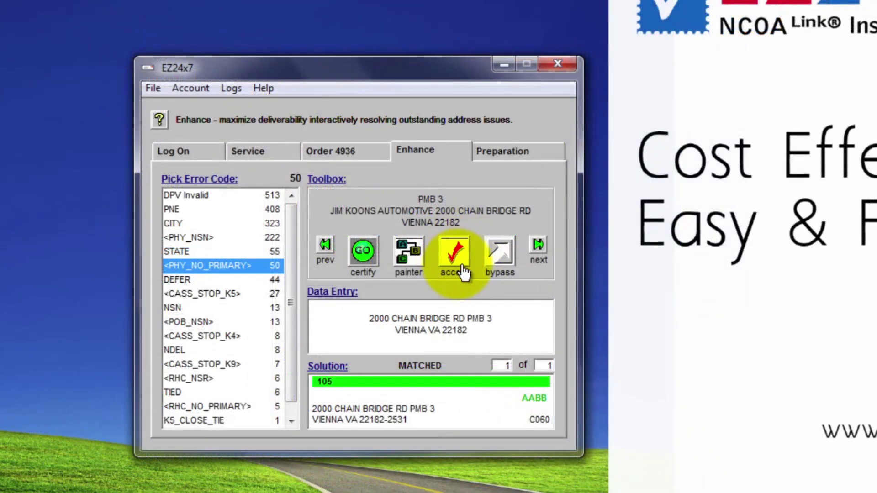
pyautogui.click(466, 268)
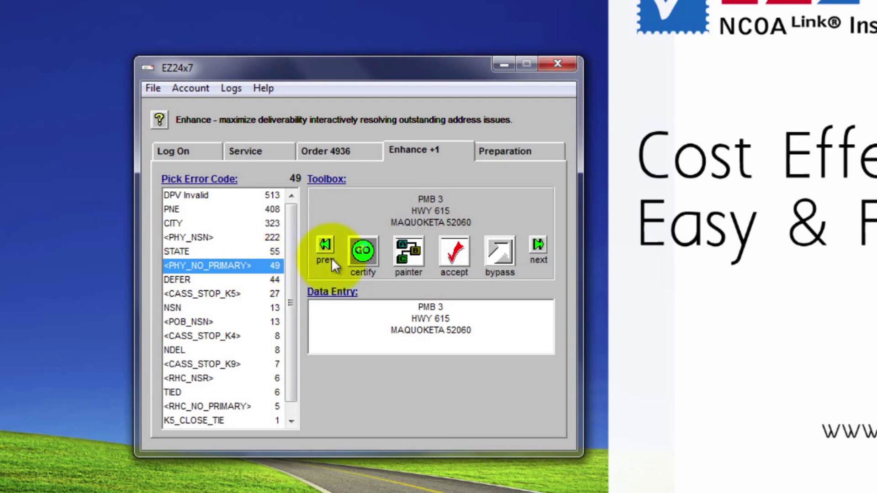
# Step: Start closing the program and cancel at the choice to save address enhancements
pyautogui.click(566, 63)
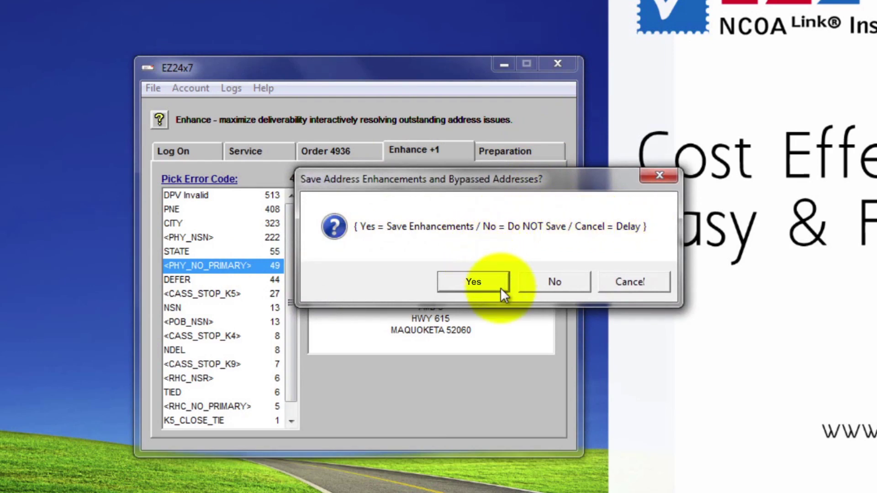
pyautogui.click(662, 283)
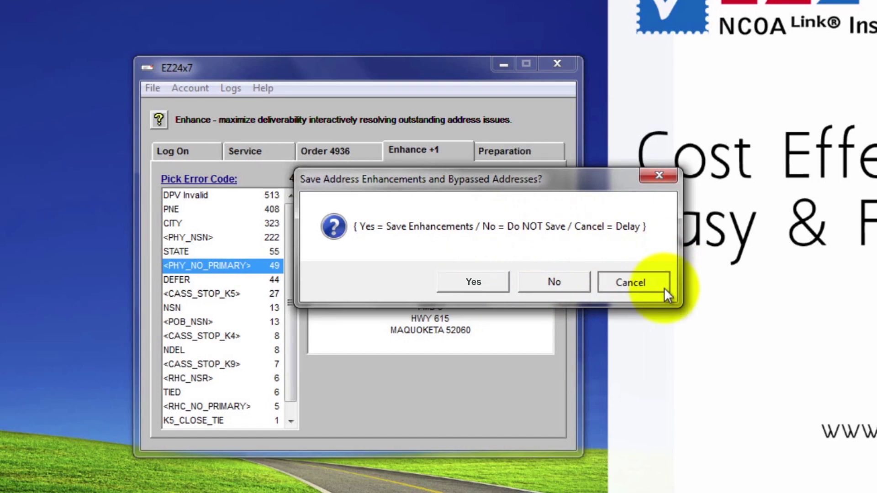
# Step: Show the available help topics, including the Tutorial Index
pyautogui.click(267, 87)
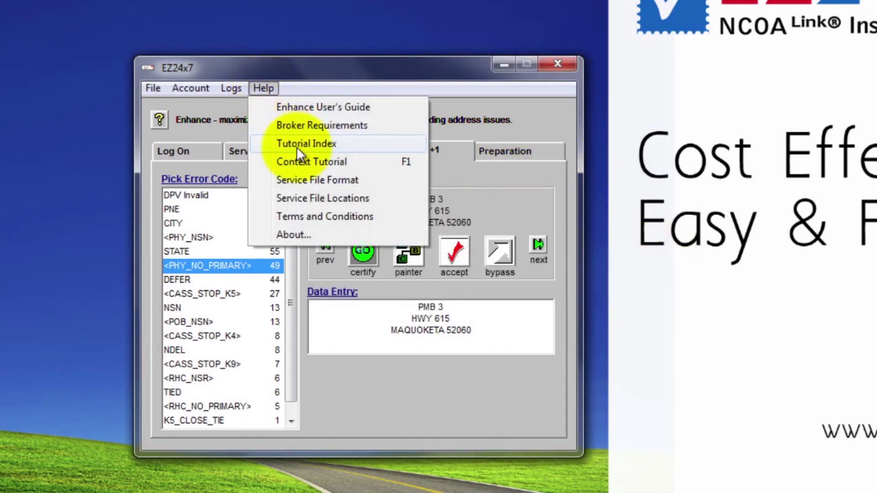